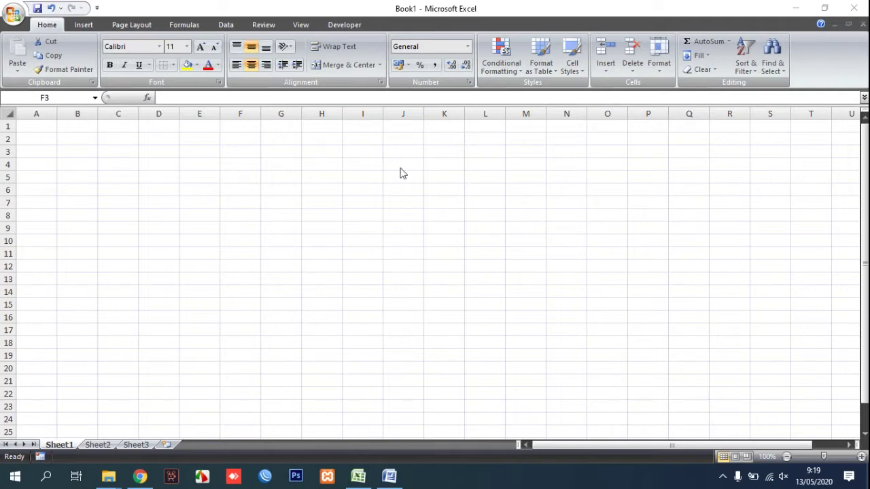
Step: Enter the values 1, 2, 2, 3 and 4 down cells F3 to F7
left_click(258, 152)
type("q")
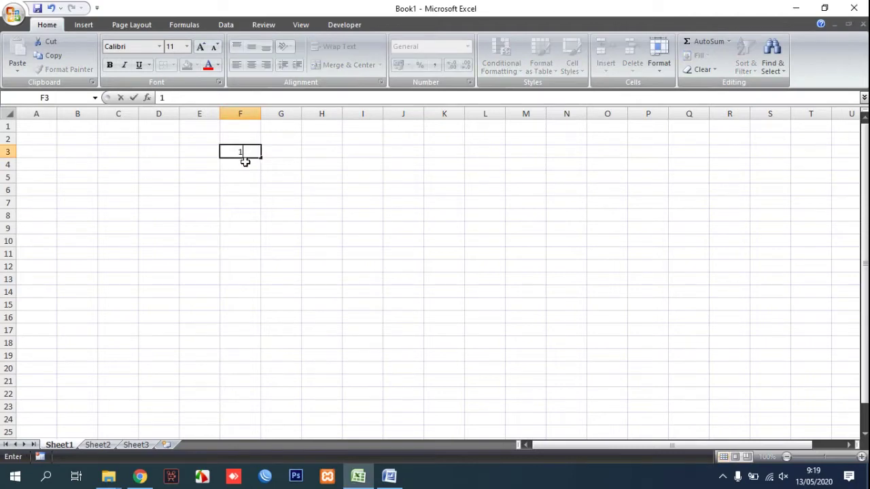
key("Return")
type("2")
key("Return")
type("2")
key("Return")
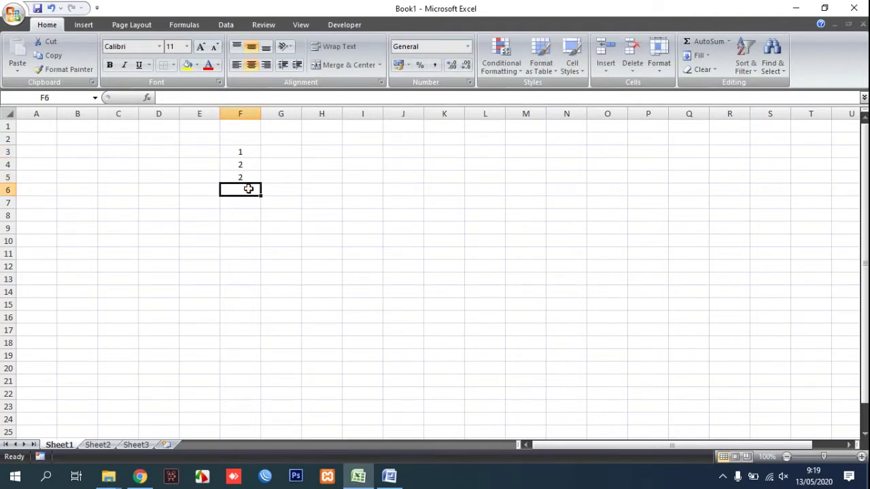
type("3")
key("Return")
type("4")
Step: Apply All Borders to the range F3:F7
mouse_move(240, 154)
left_mouse_down()
mouse_move(237, 210)
mouse_move(240, 151)
left_mouse_up()
left_click(237, 214)
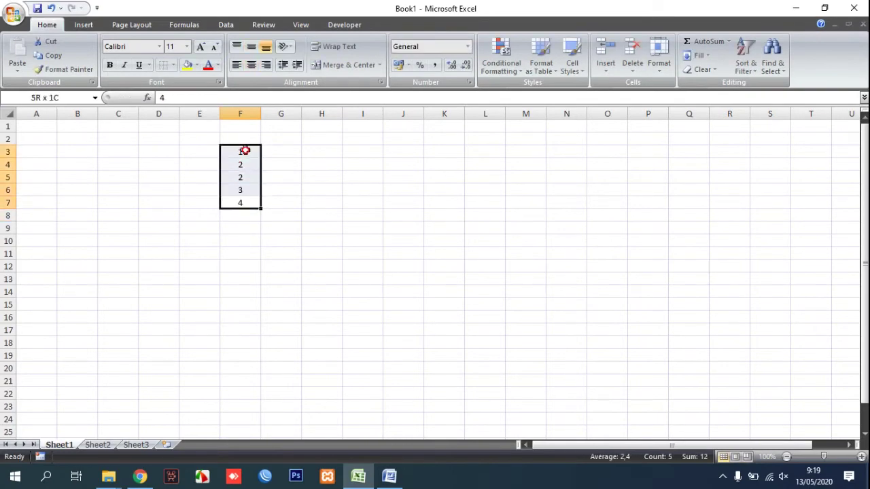
left_click(173, 66)
left_click(170, 168)
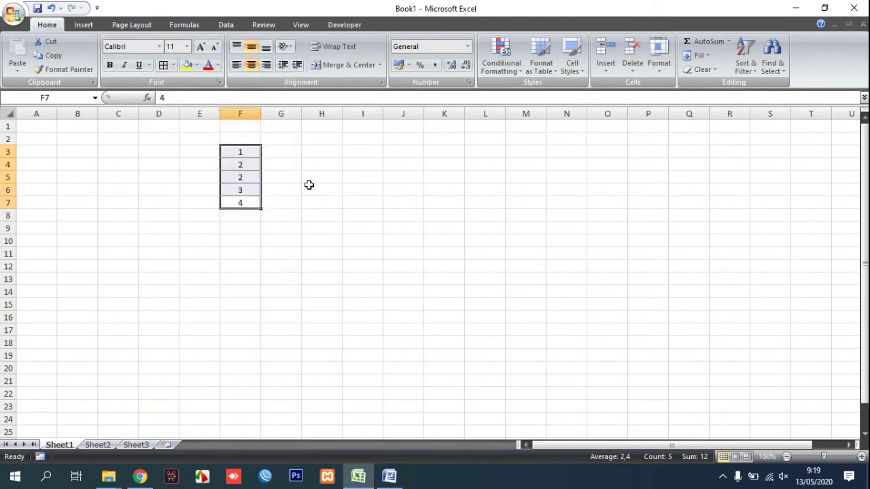
left_click(355, 176)
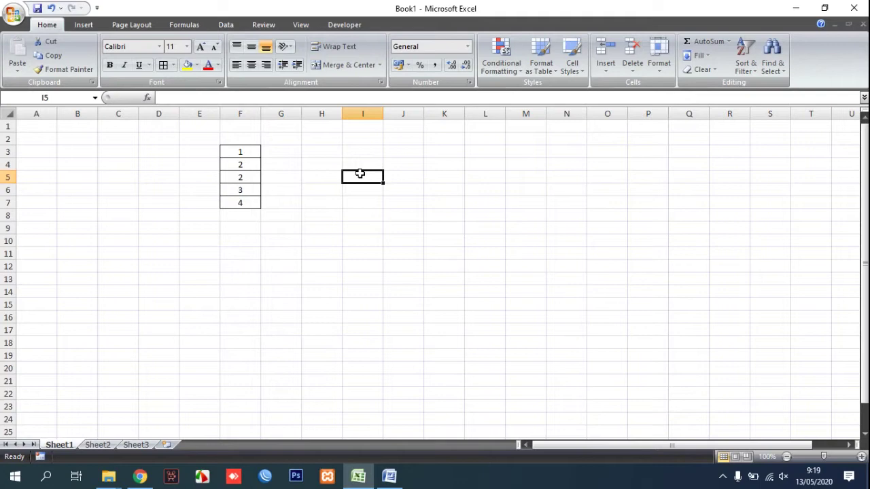
Step: In I5, build =SUMPRODUCT(1/COUNTIF( by picking both functions from autocomplete
type("=")
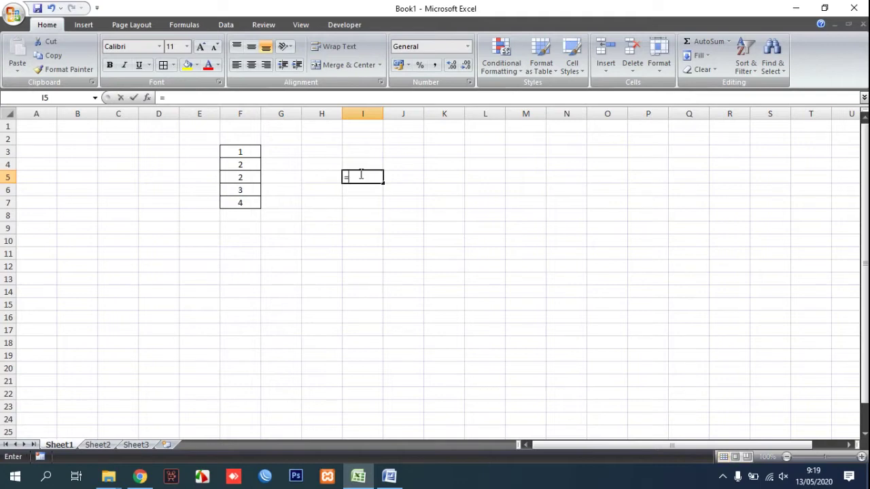
type("sum")
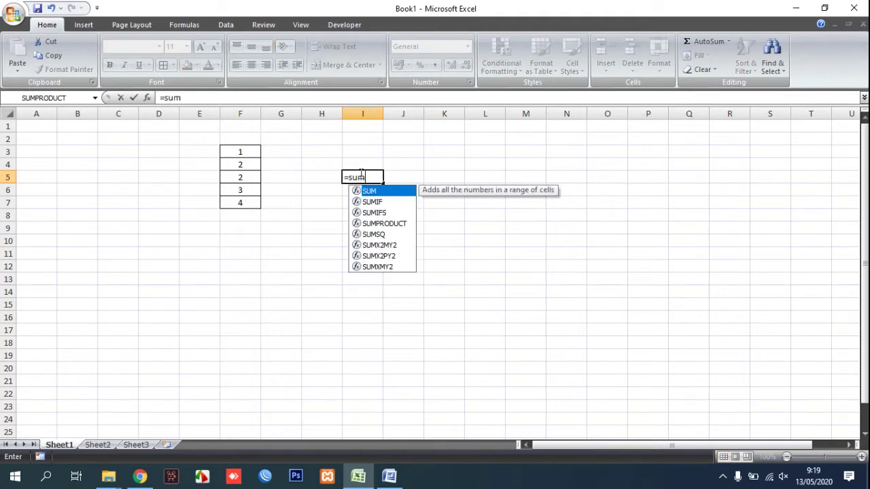
key("Down")
key("Down")
key("Down")
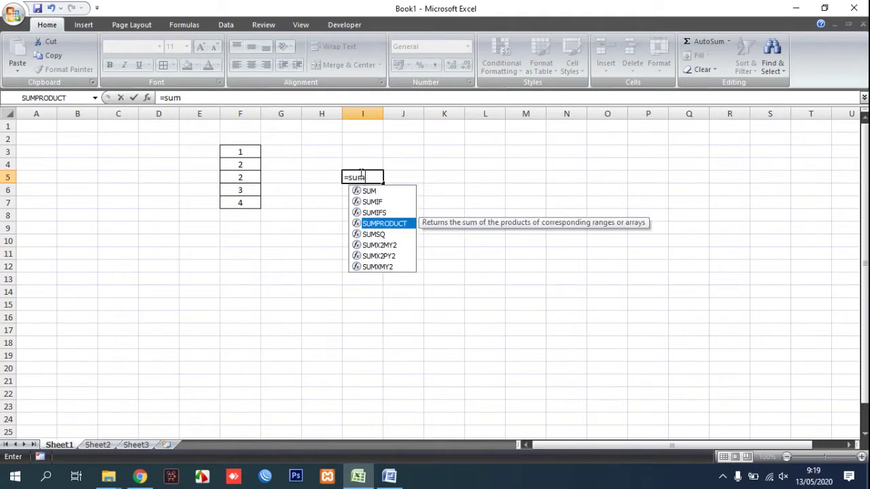
key("Tab")
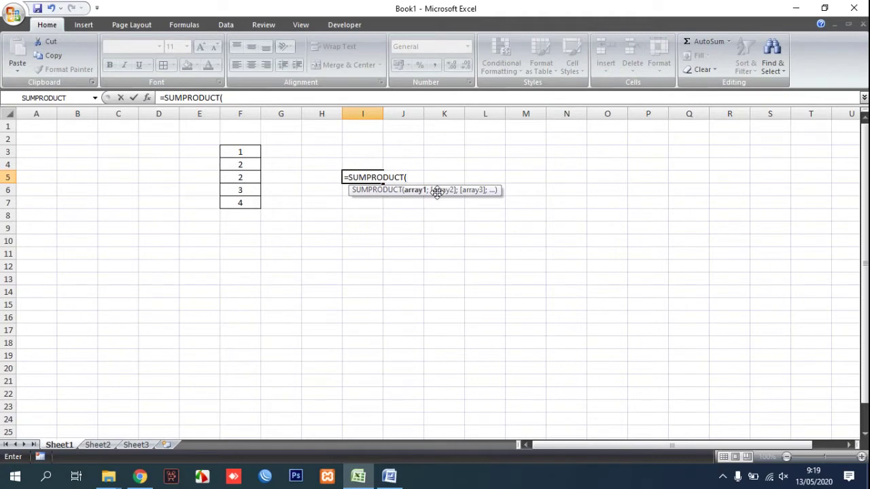
type("(")
key("BackSpace")
key("BackSpace")
type("/c")
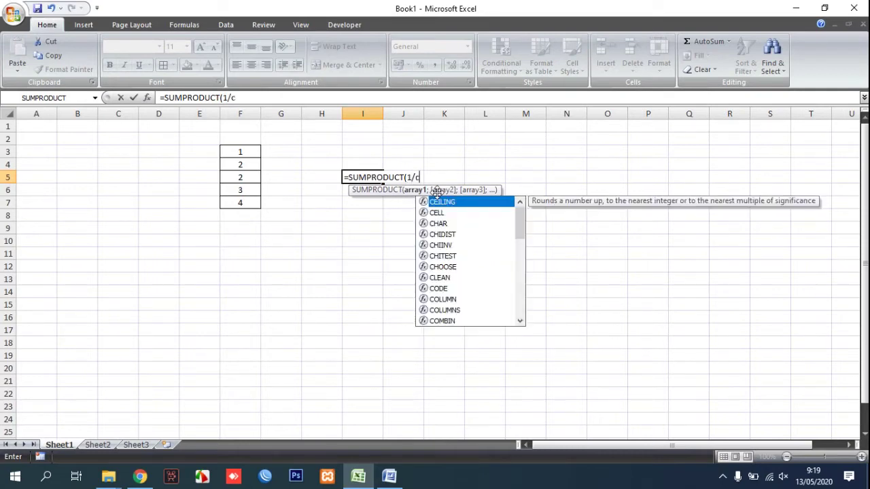
type("oun")
key("Down")
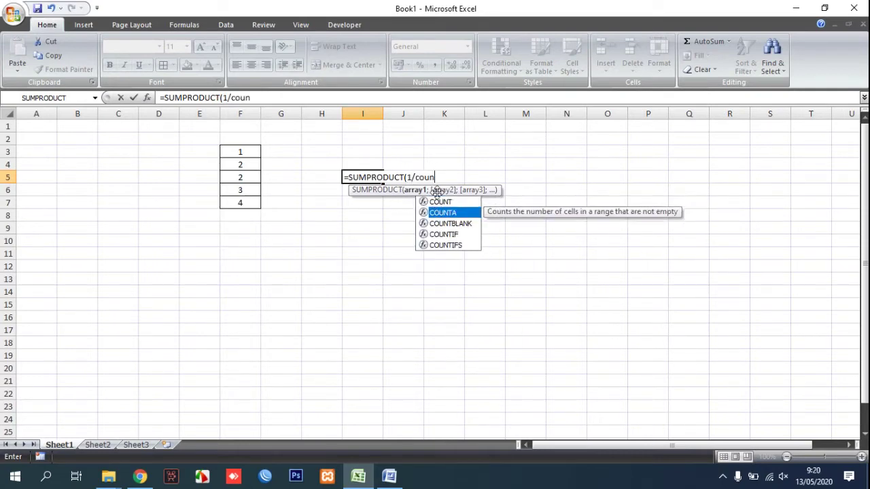
key("Down")
key("Down")
key("Tab")
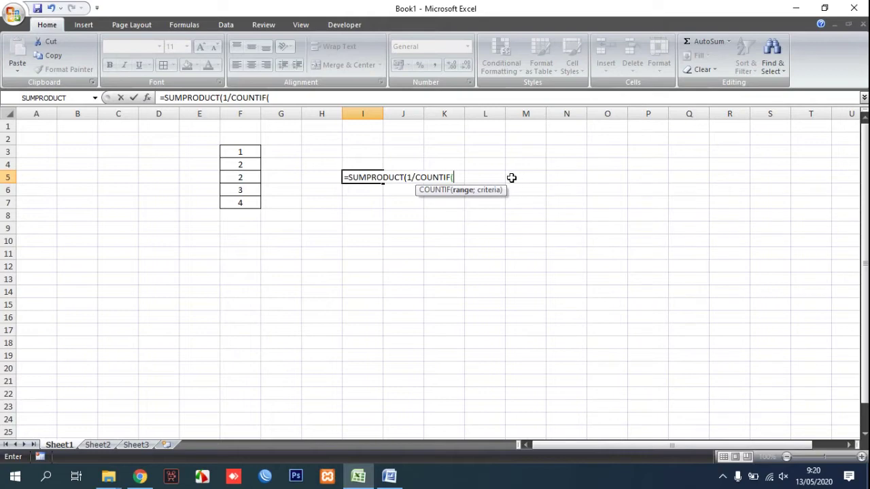
Step: Finish I5 as =SUMPRODUCT(1/COUNTIF(F3:F7;F3:F7);F3:F7) so it returns 10
left_click_drag(250, 150, 246, 199)
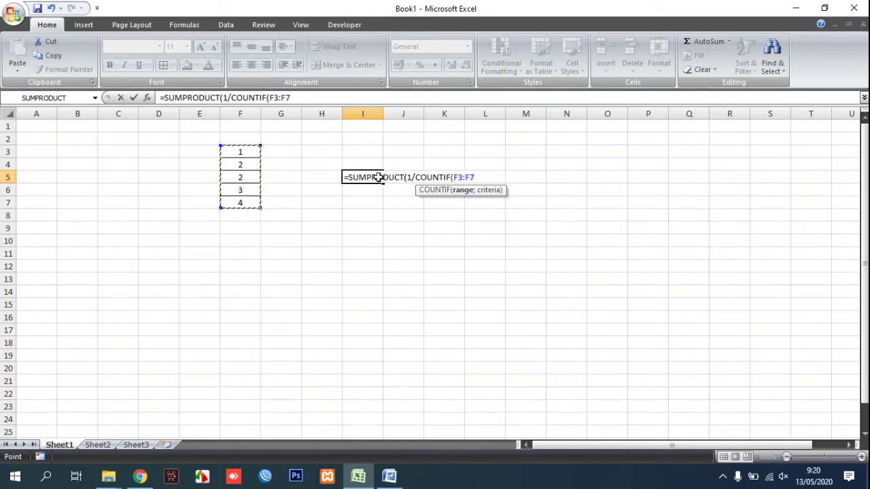
type(";")
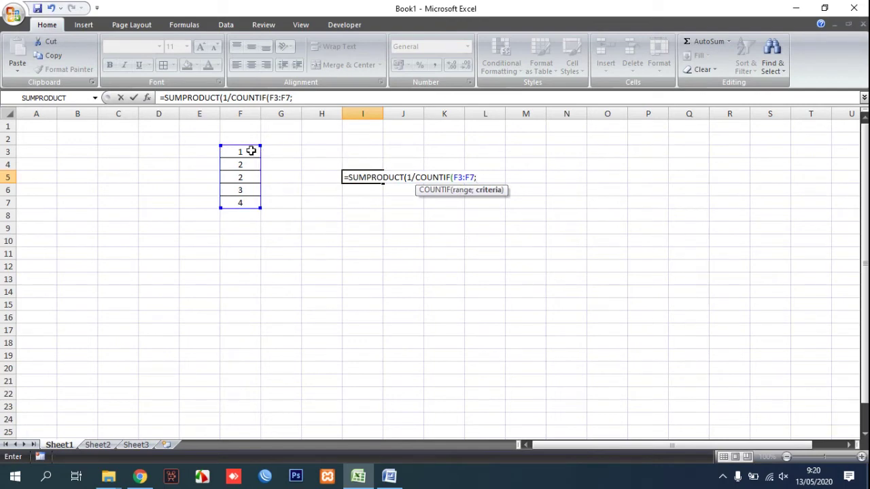
left_click_drag(250, 150, 250, 201)
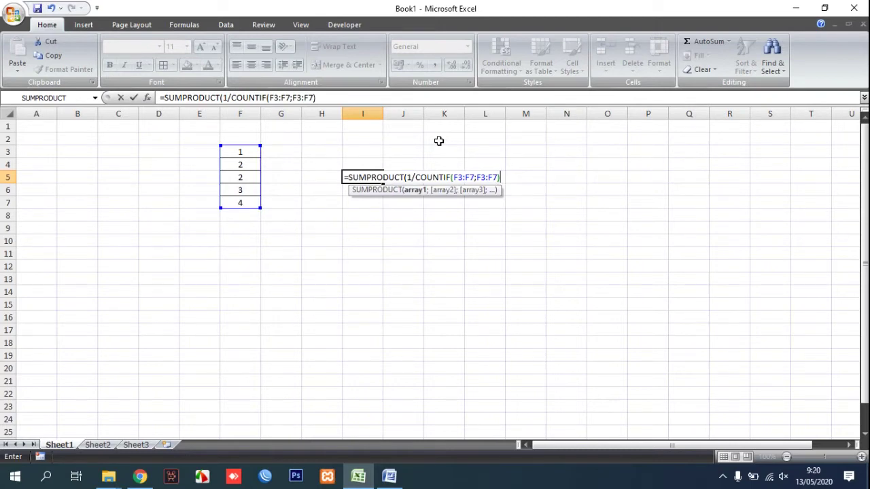
type(";")
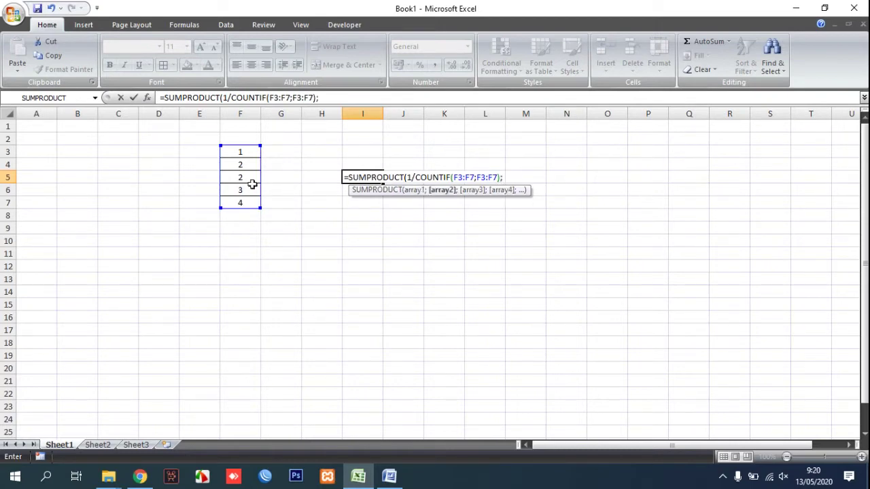
left_click_drag(240, 152, 242, 201)
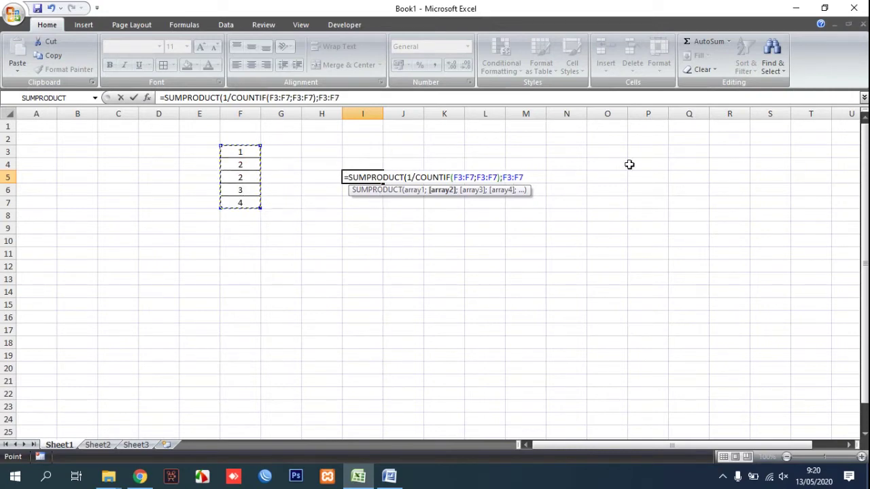
type(")")
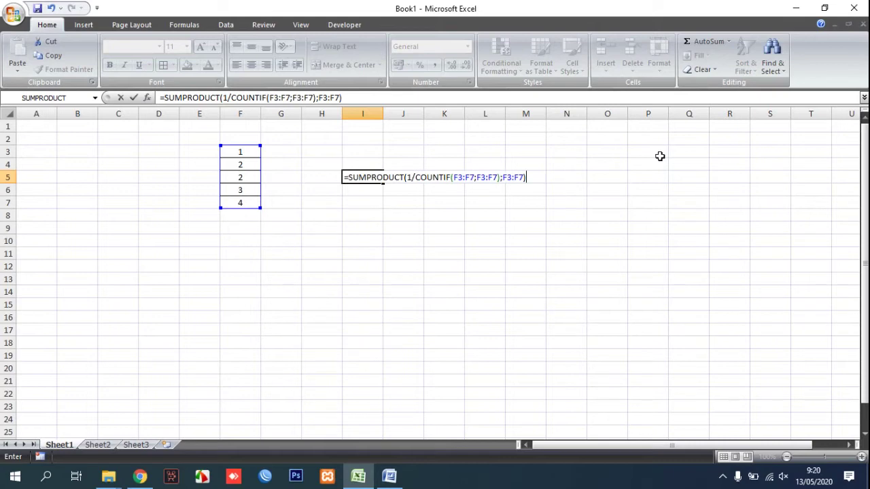
key("Tab")
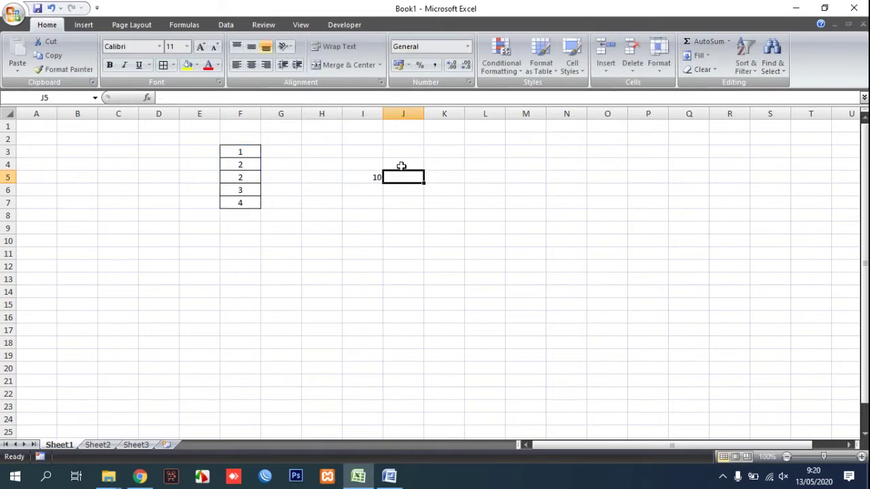
Step: Centre the 10 in I5 with Middle Align and Center
left_click(368, 176)
left_click(251, 65)
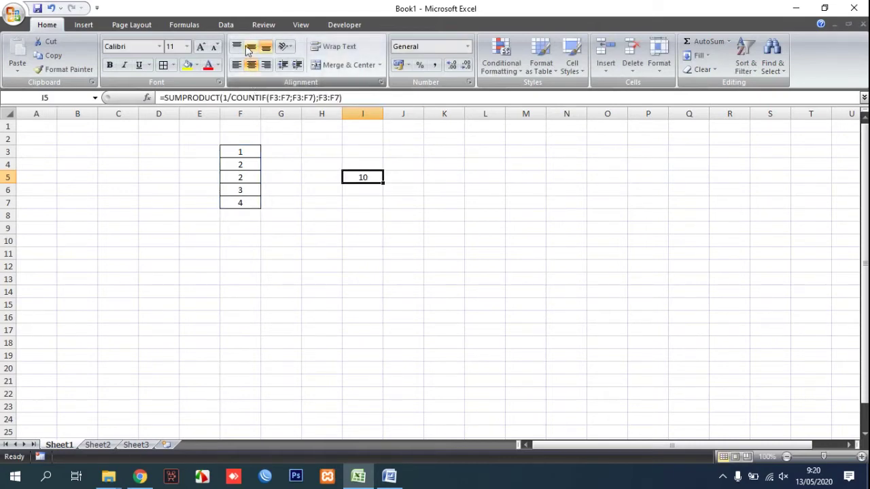
left_click(249, 48)
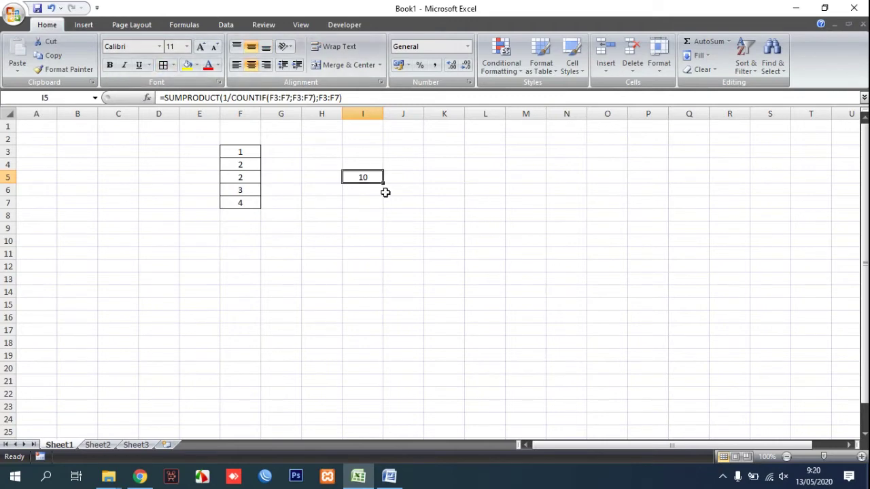
left_click(387, 192)
Step: Point out the source values in F3:F7, including the repeated 2 in F5, beside I5's formula
left_click(367, 178)
left_click(253, 153)
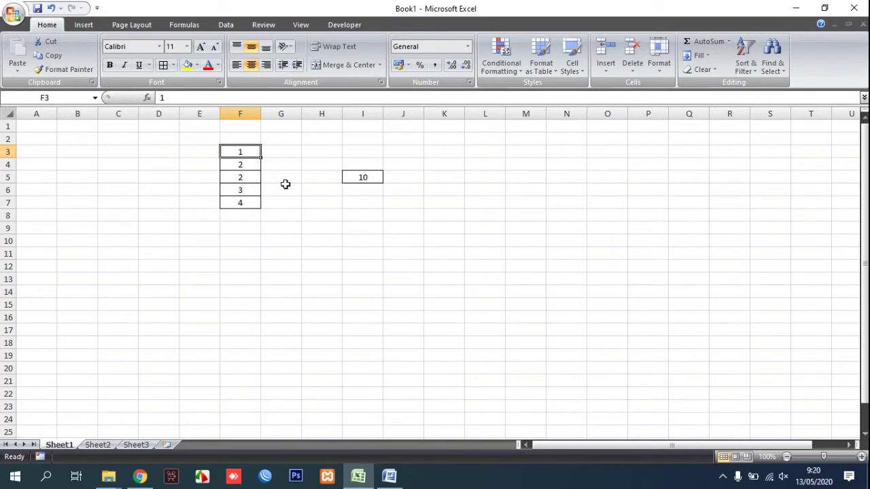
left_click(229, 177)
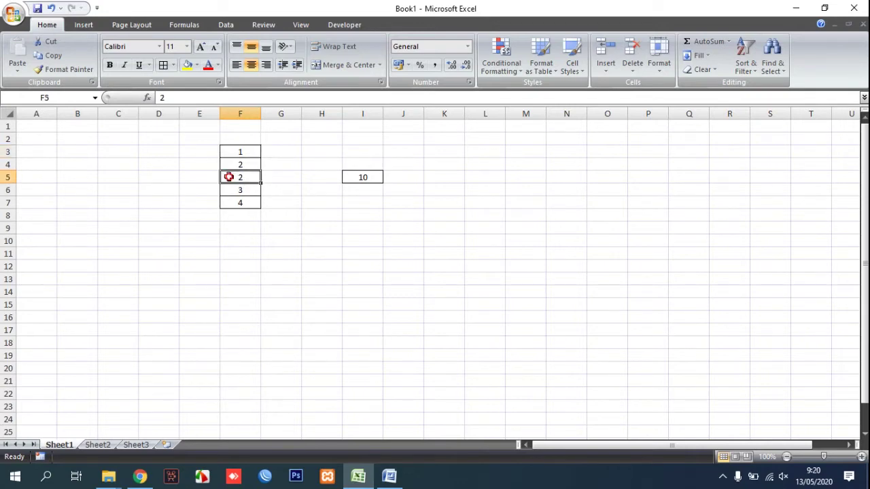
left_click_drag(207, 176, 270, 176)
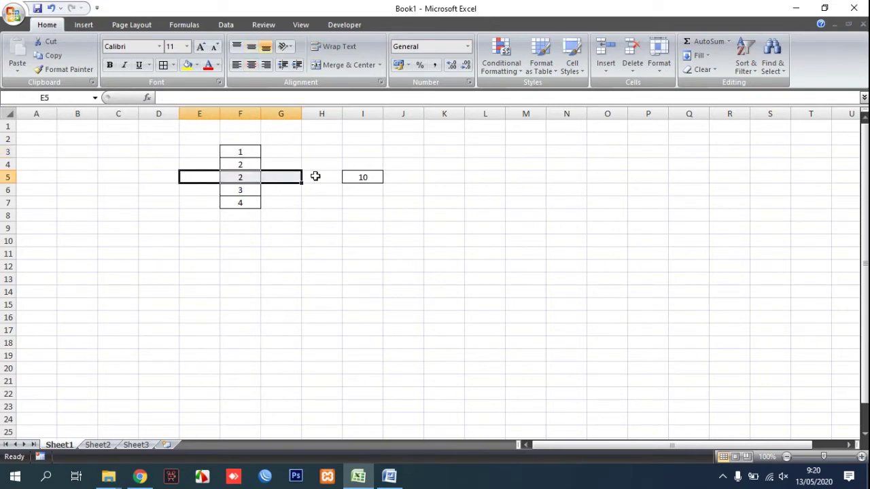
left_click(373, 176)
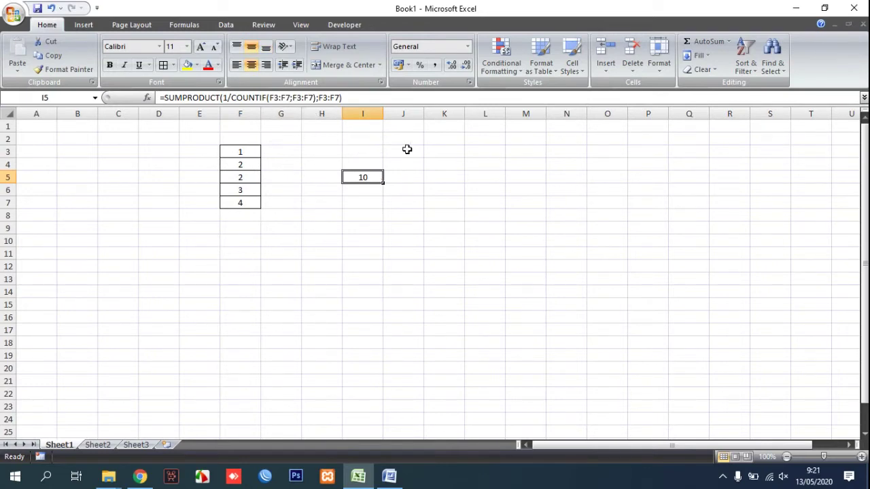
left_click(389, 477)
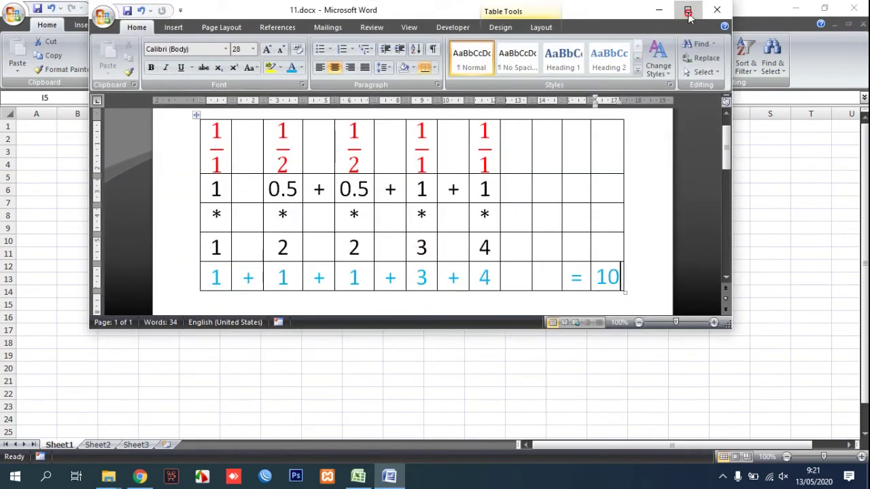
left_click(688, 10)
left_click(831, 7)
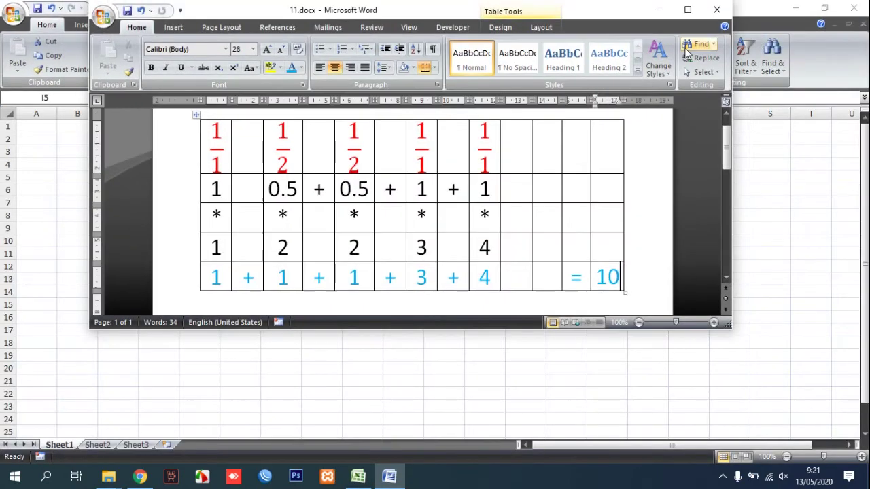
mouse_move(414, 13)
left_mouse_down()
mouse_move(688, 43)
mouse_move(759, 68)
left_mouse_up()
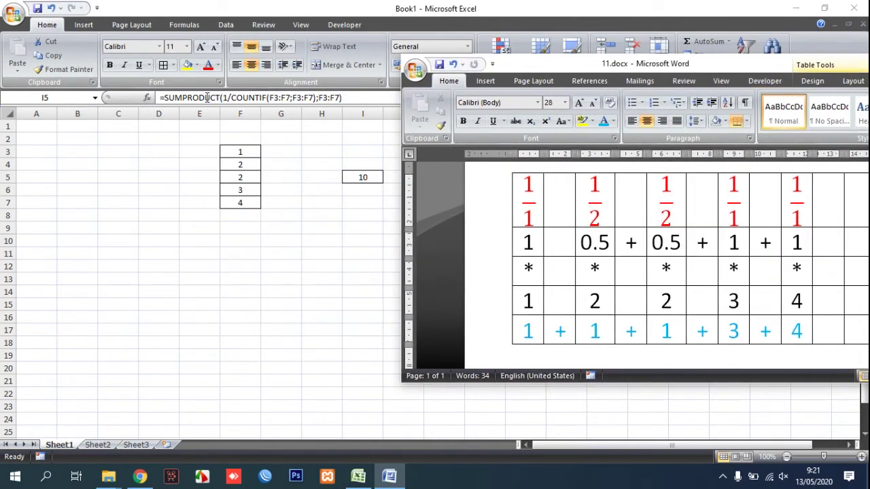
mouse_move(524, 197)
scroll(519, 195, "up", 1)
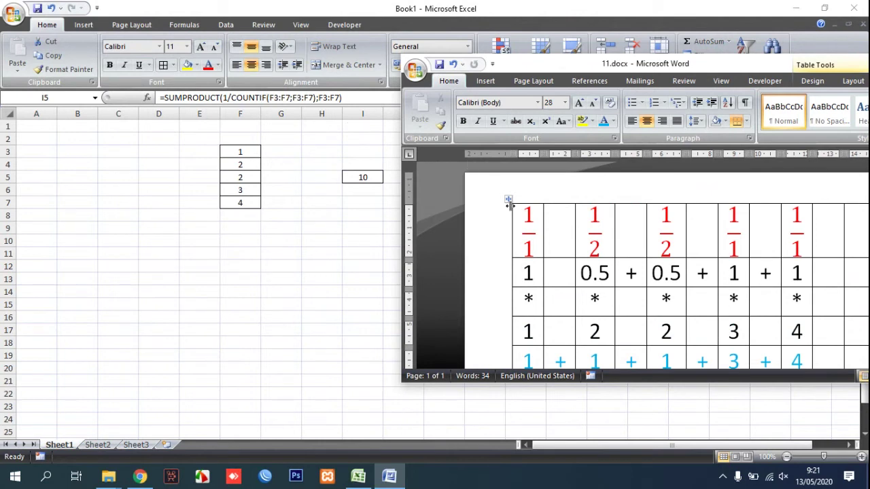
left_click(526, 222)
left_click(531, 249)
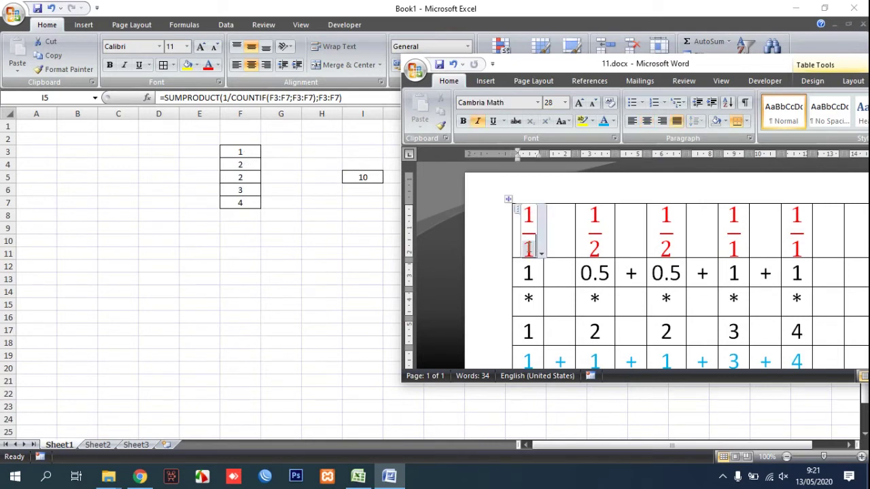
left_click(600, 220)
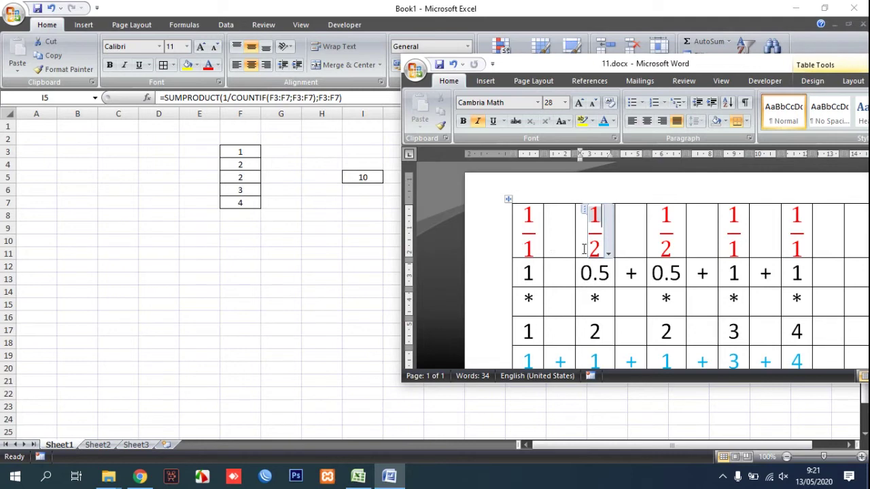
left_click_drag(593, 246, 598, 254)
left_click(607, 248)
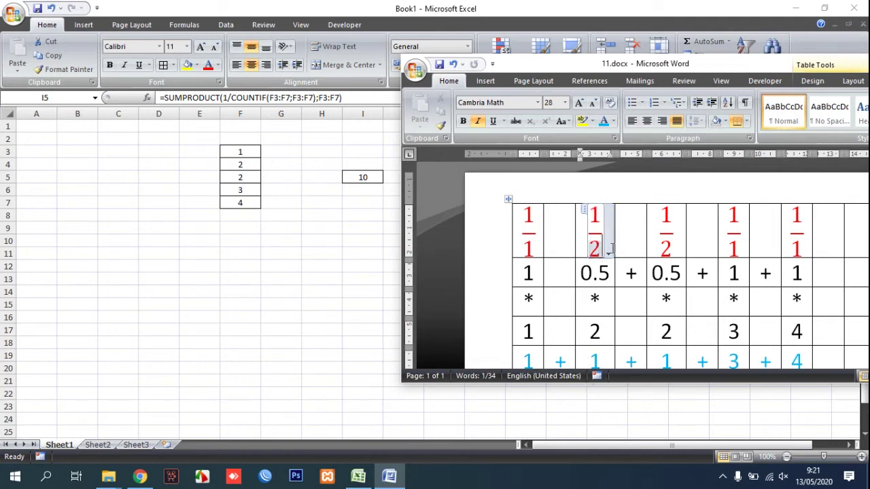
left_click(667, 250)
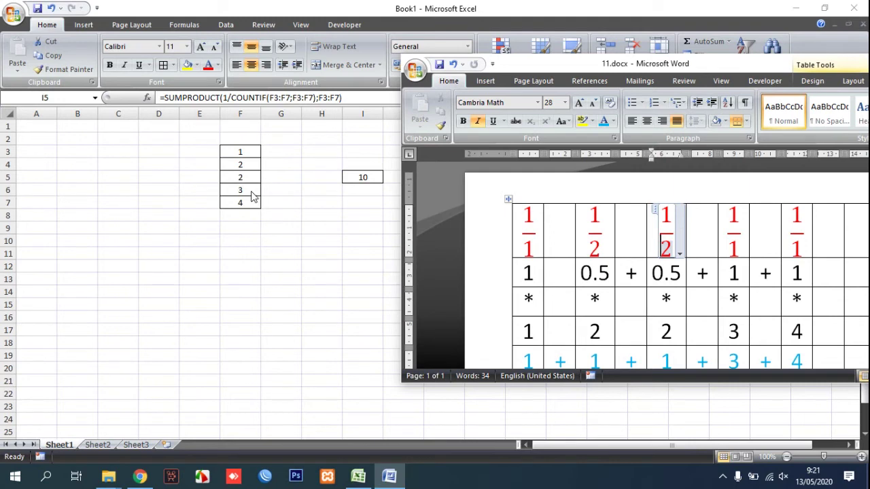
left_click(734, 218)
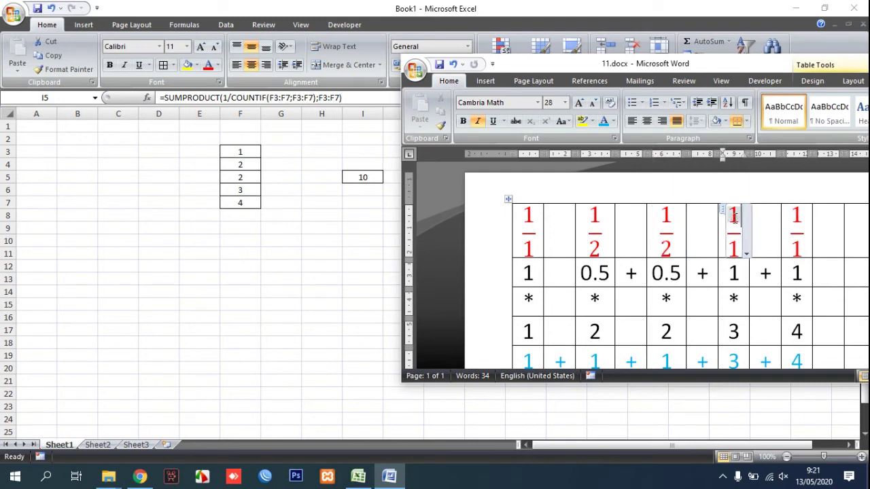
left_click(734, 246)
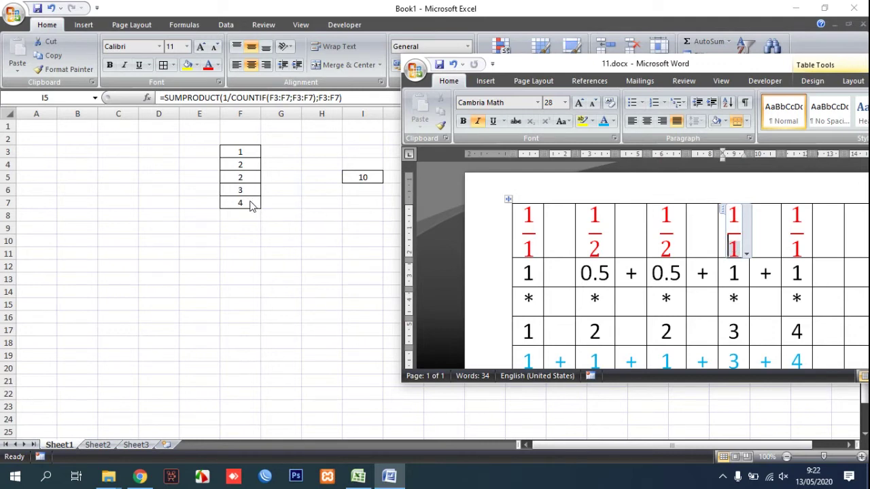
left_click(804, 220)
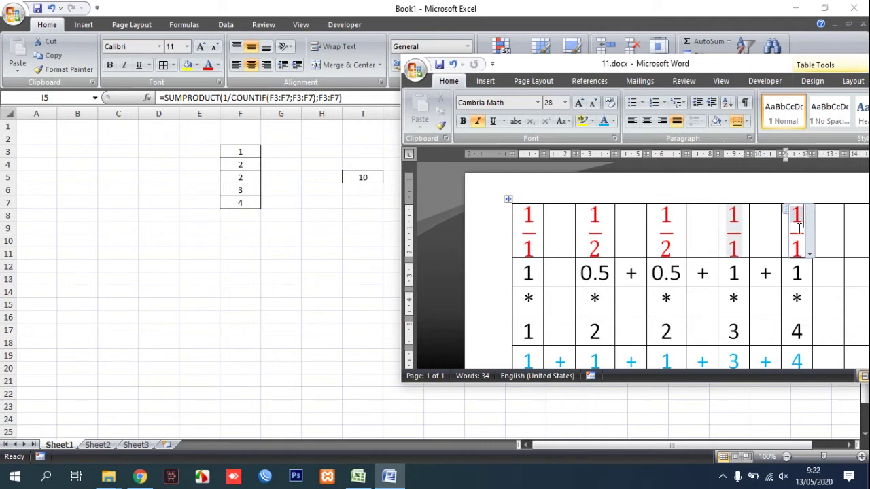
left_click(796, 249)
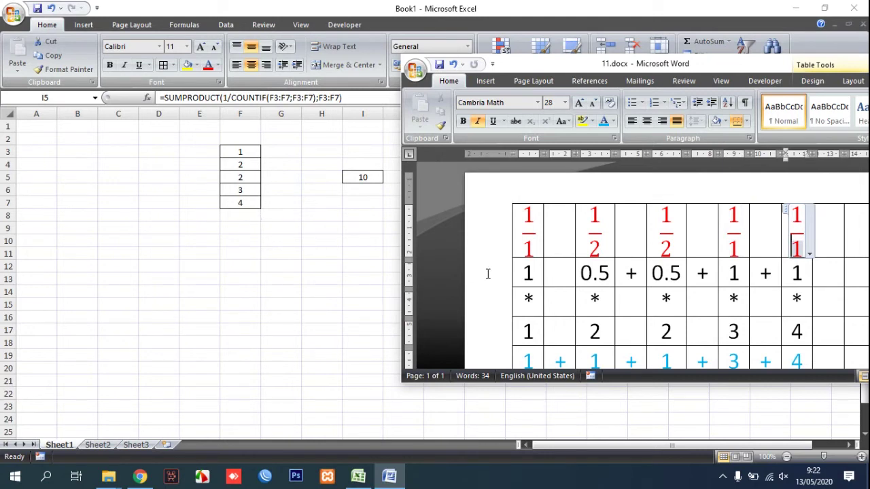
left_click_drag(516, 273, 797, 272)
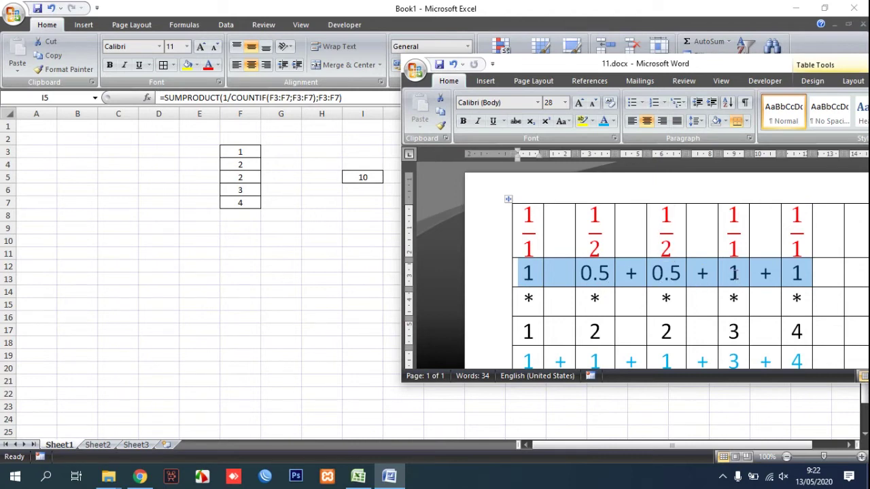
left_click(736, 279)
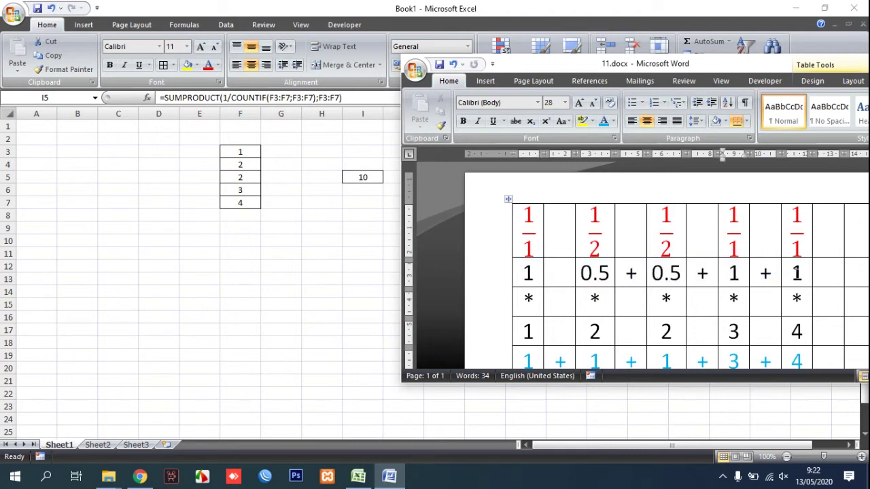
scroll(798, 275, "down", 1)
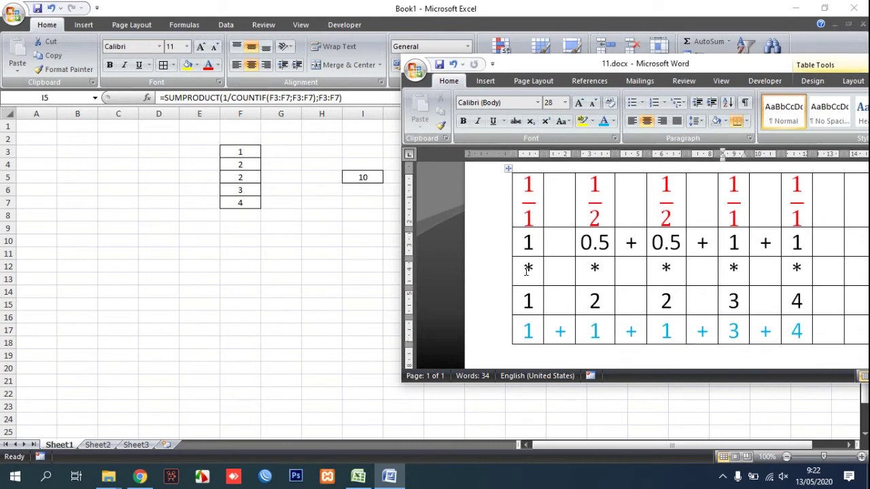
mouse_move(528, 271)
left_mouse_down()
mouse_move(545, 272)
mouse_move(534, 271)
left_mouse_up()
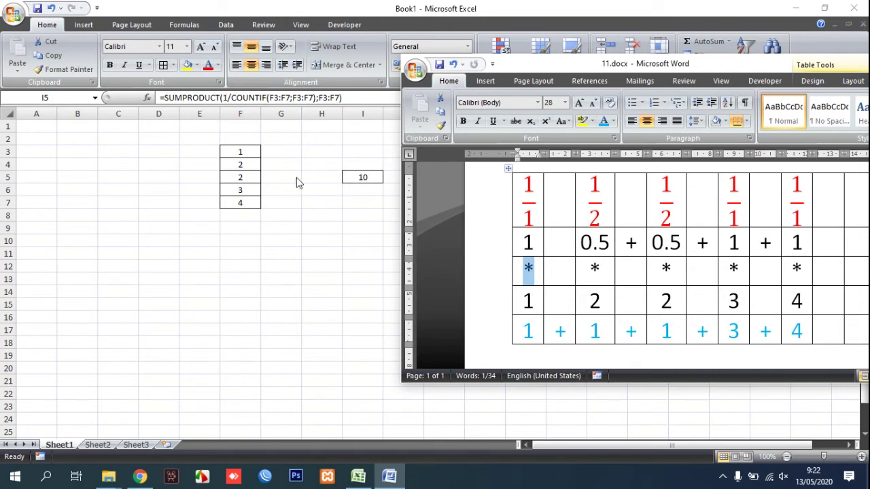
left_click(531, 281)
double_click(528, 270)
left_click(538, 242)
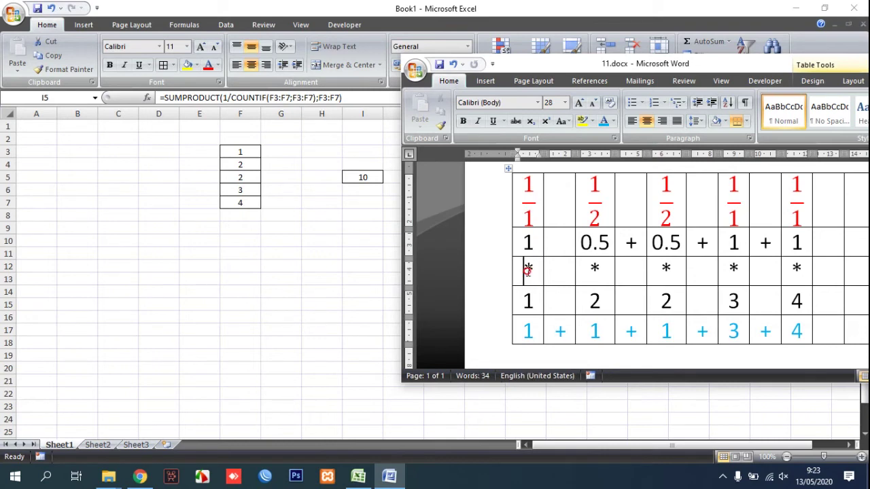
double_click(528, 270)
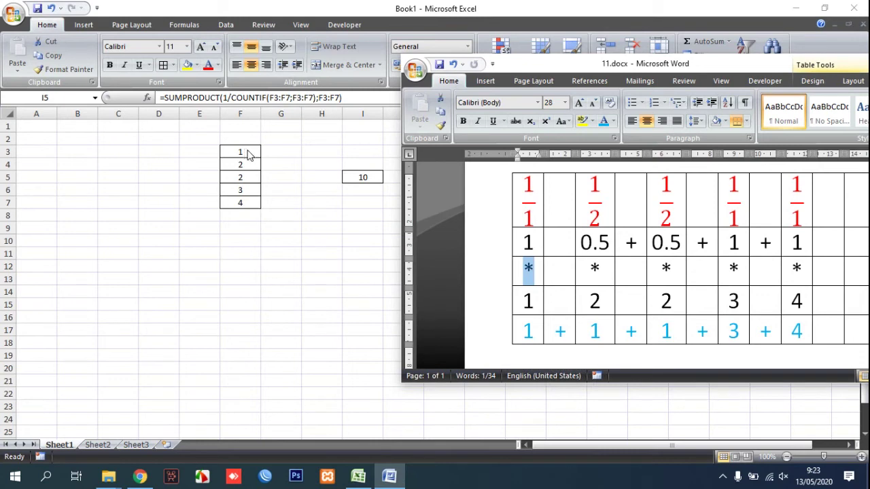
left_click(591, 267)
double_click(593, 267)
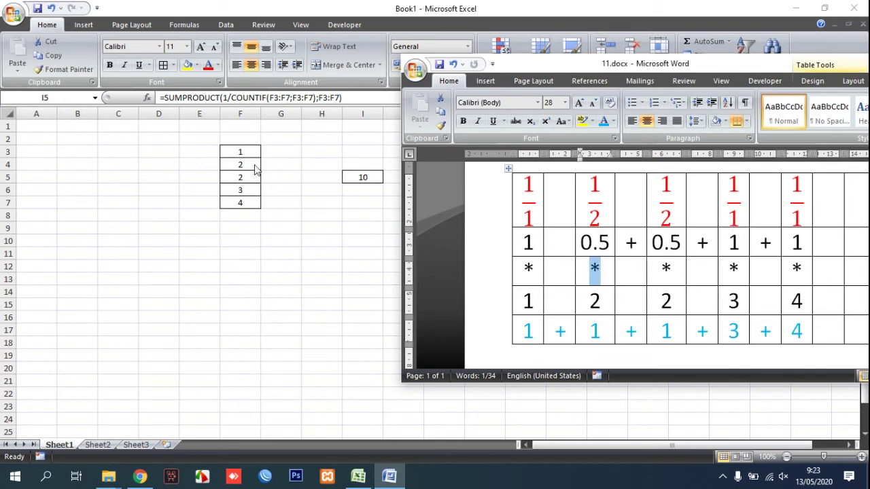
left_click(661, 267)
double_click(663, 268)
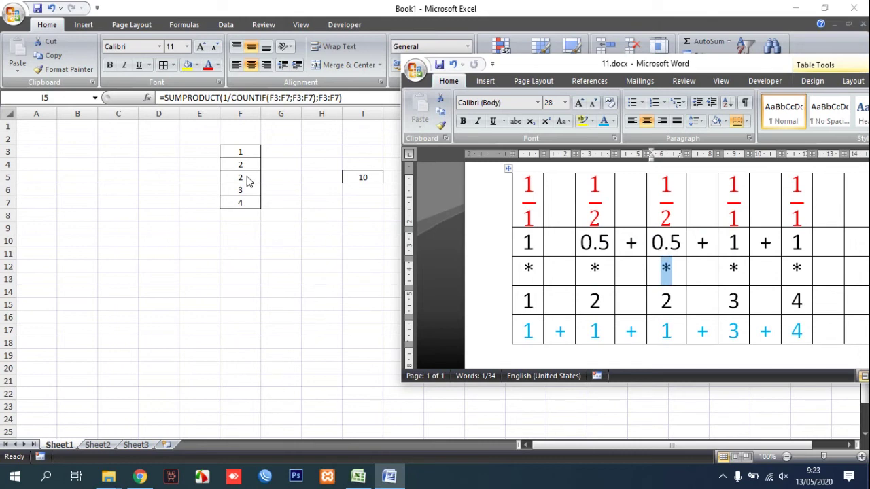
double_click(732, 269)
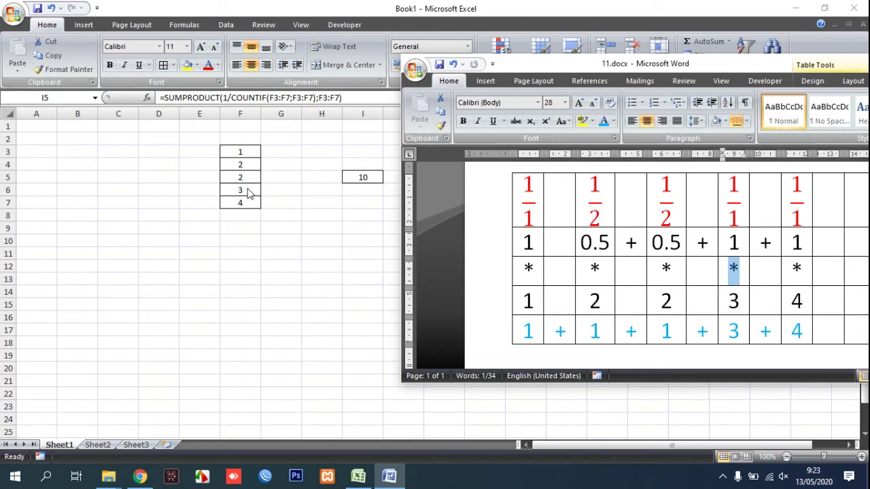
double_click(796, 269)
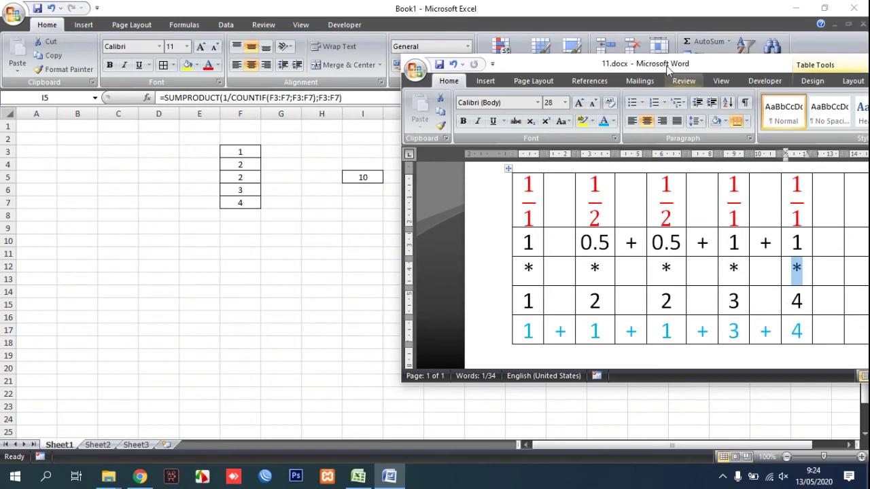
Step: Shift the Word window left to reveal the sum row ending in = 10, then select the 10
left_click_drag(662, 64, 324, 57)
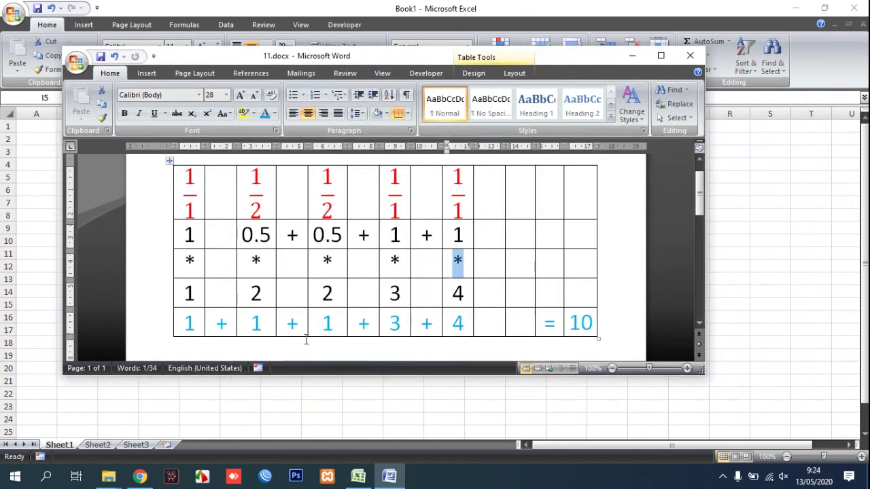
left_click_drag(179, 325, 452, 333)
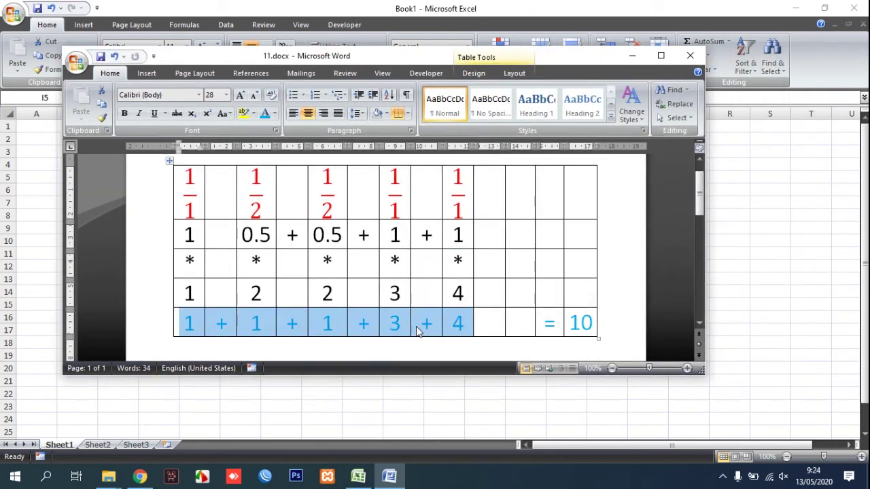
left_click(579, 326)
double_click(580, 326)
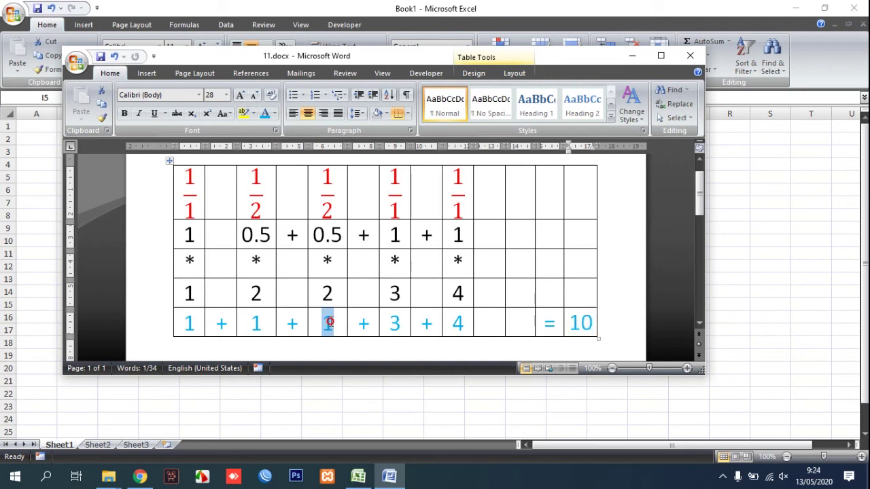
Step: Shade the columns from the first 1/2 through the second 1/2 dark blue
left_click_drag(334, 331, 239, 197)
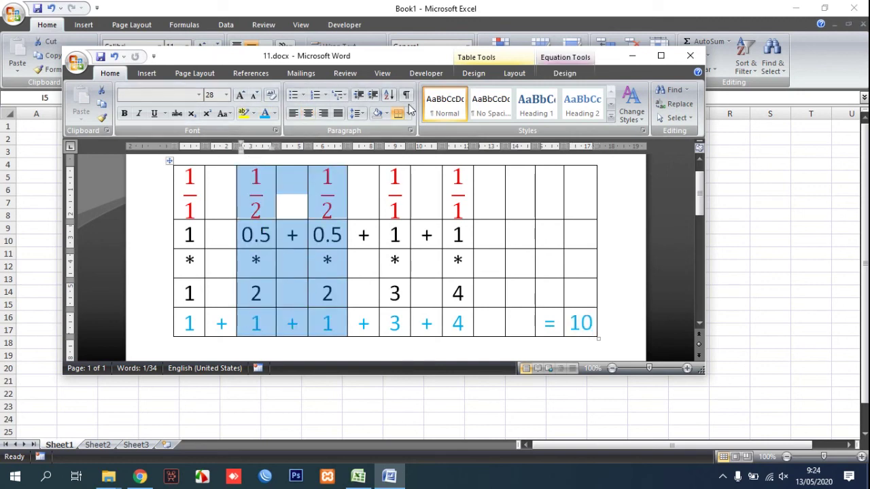
left_click(385, 114)
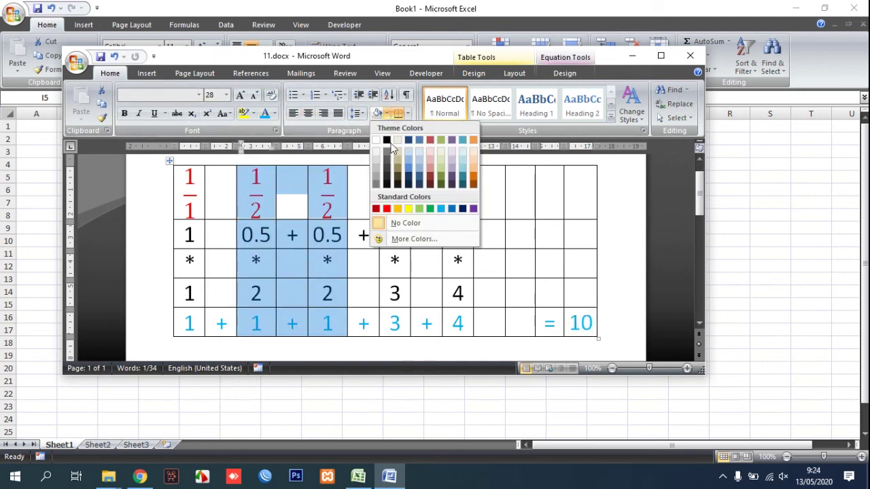
left_click(386, 179)
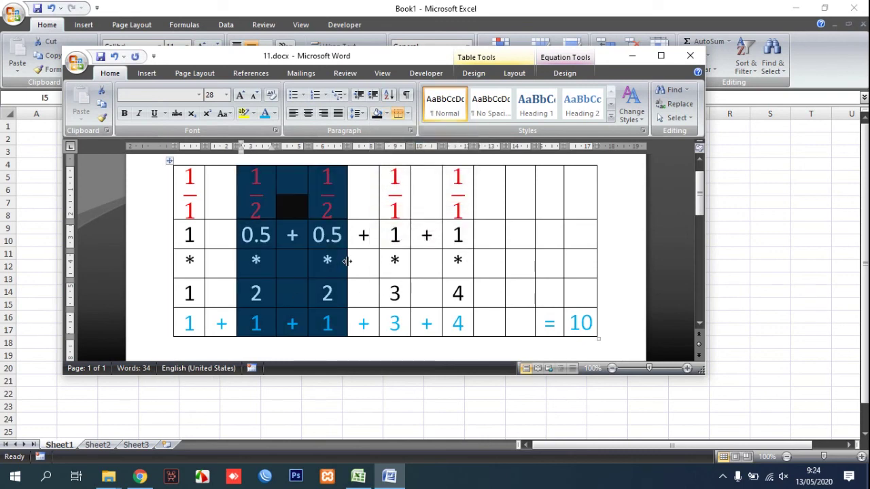